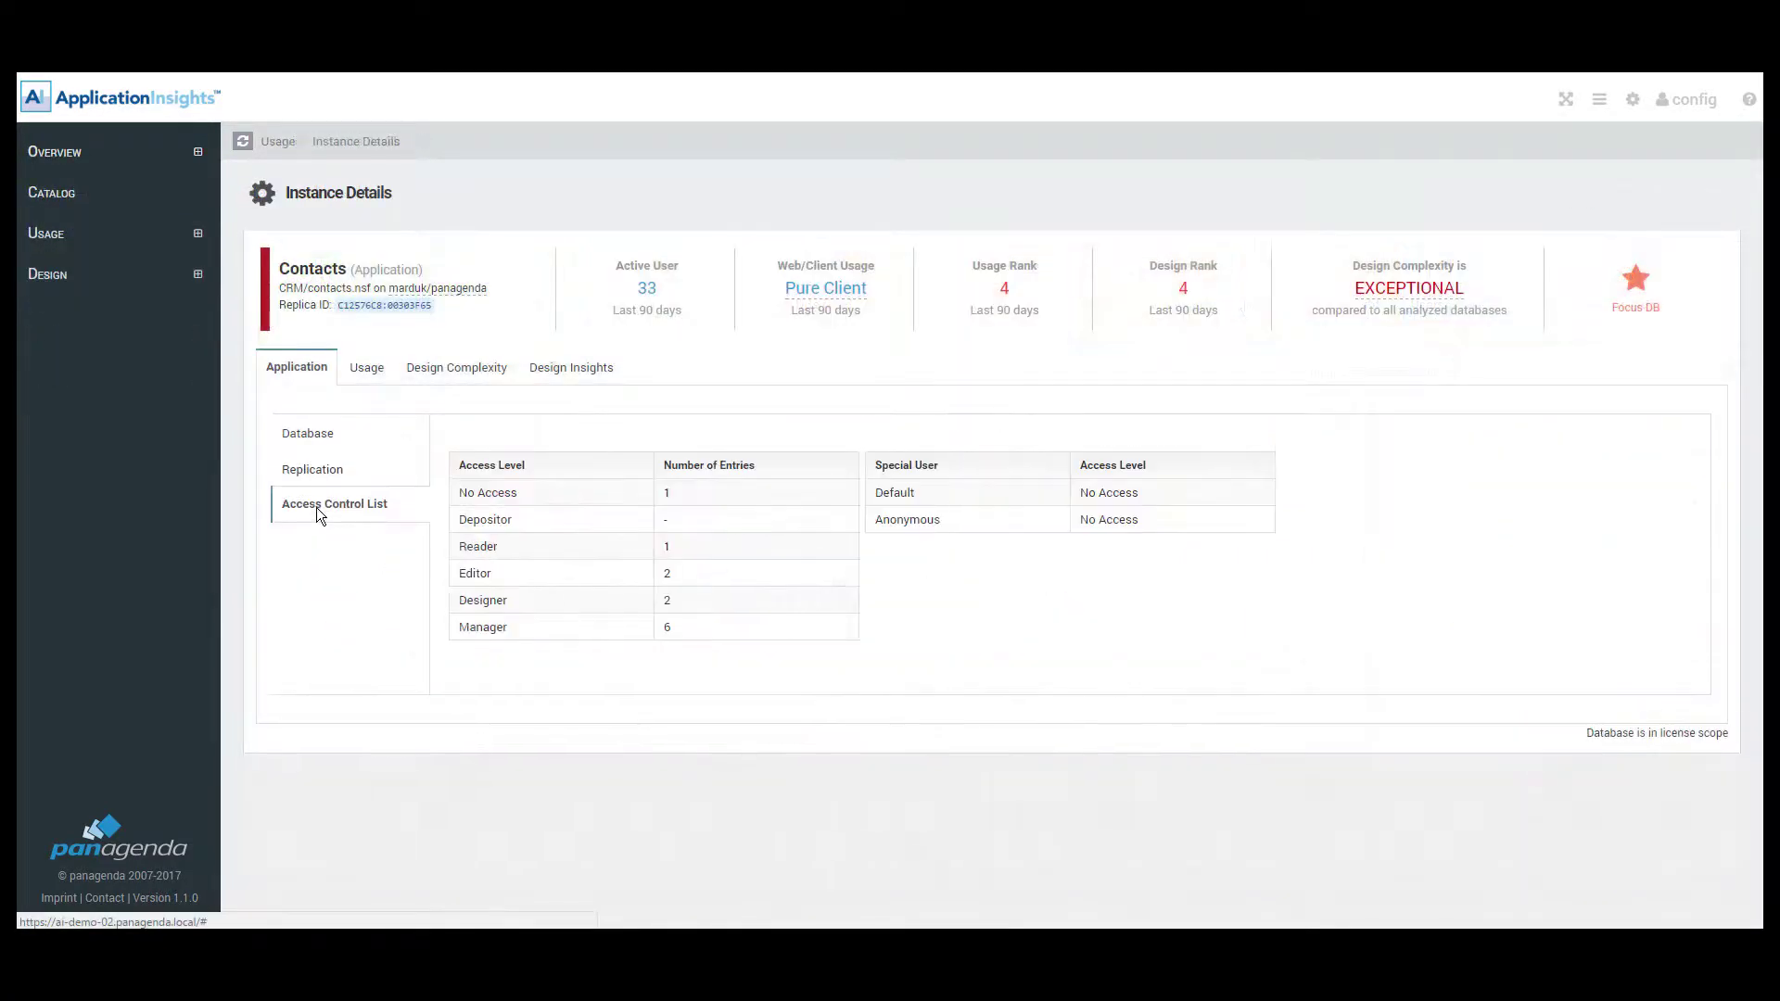
left_click(309, 436)
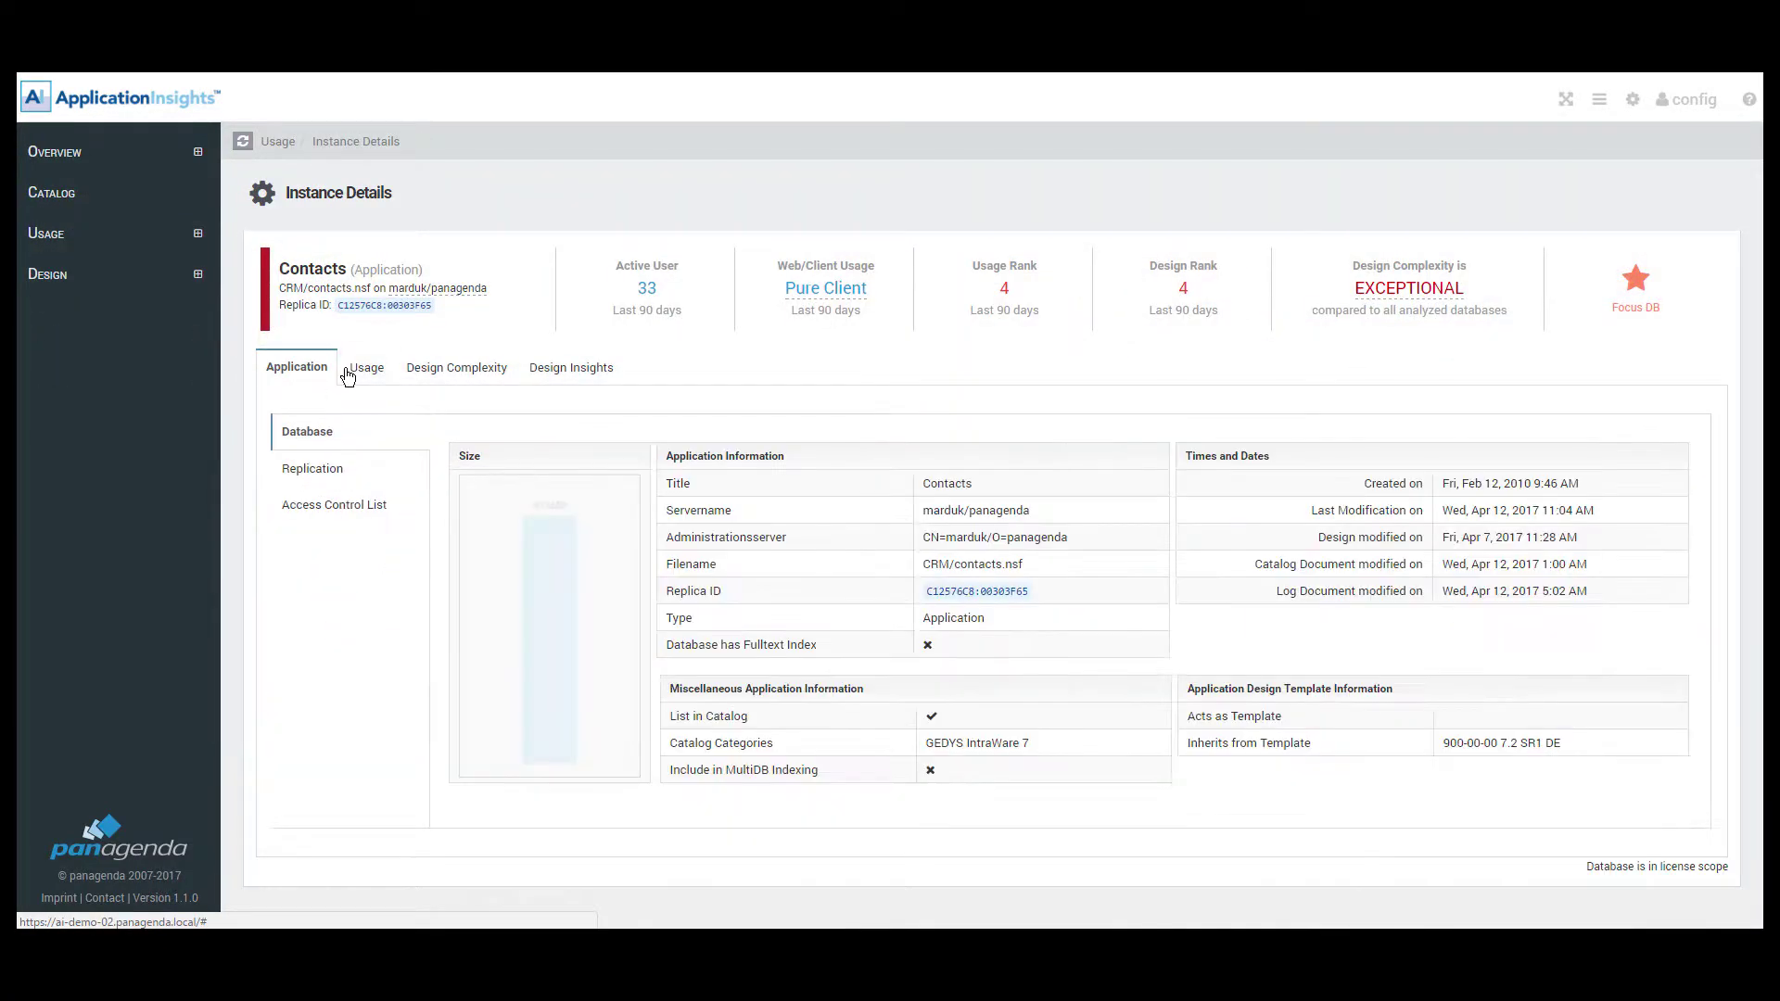
left_click(358, 369)
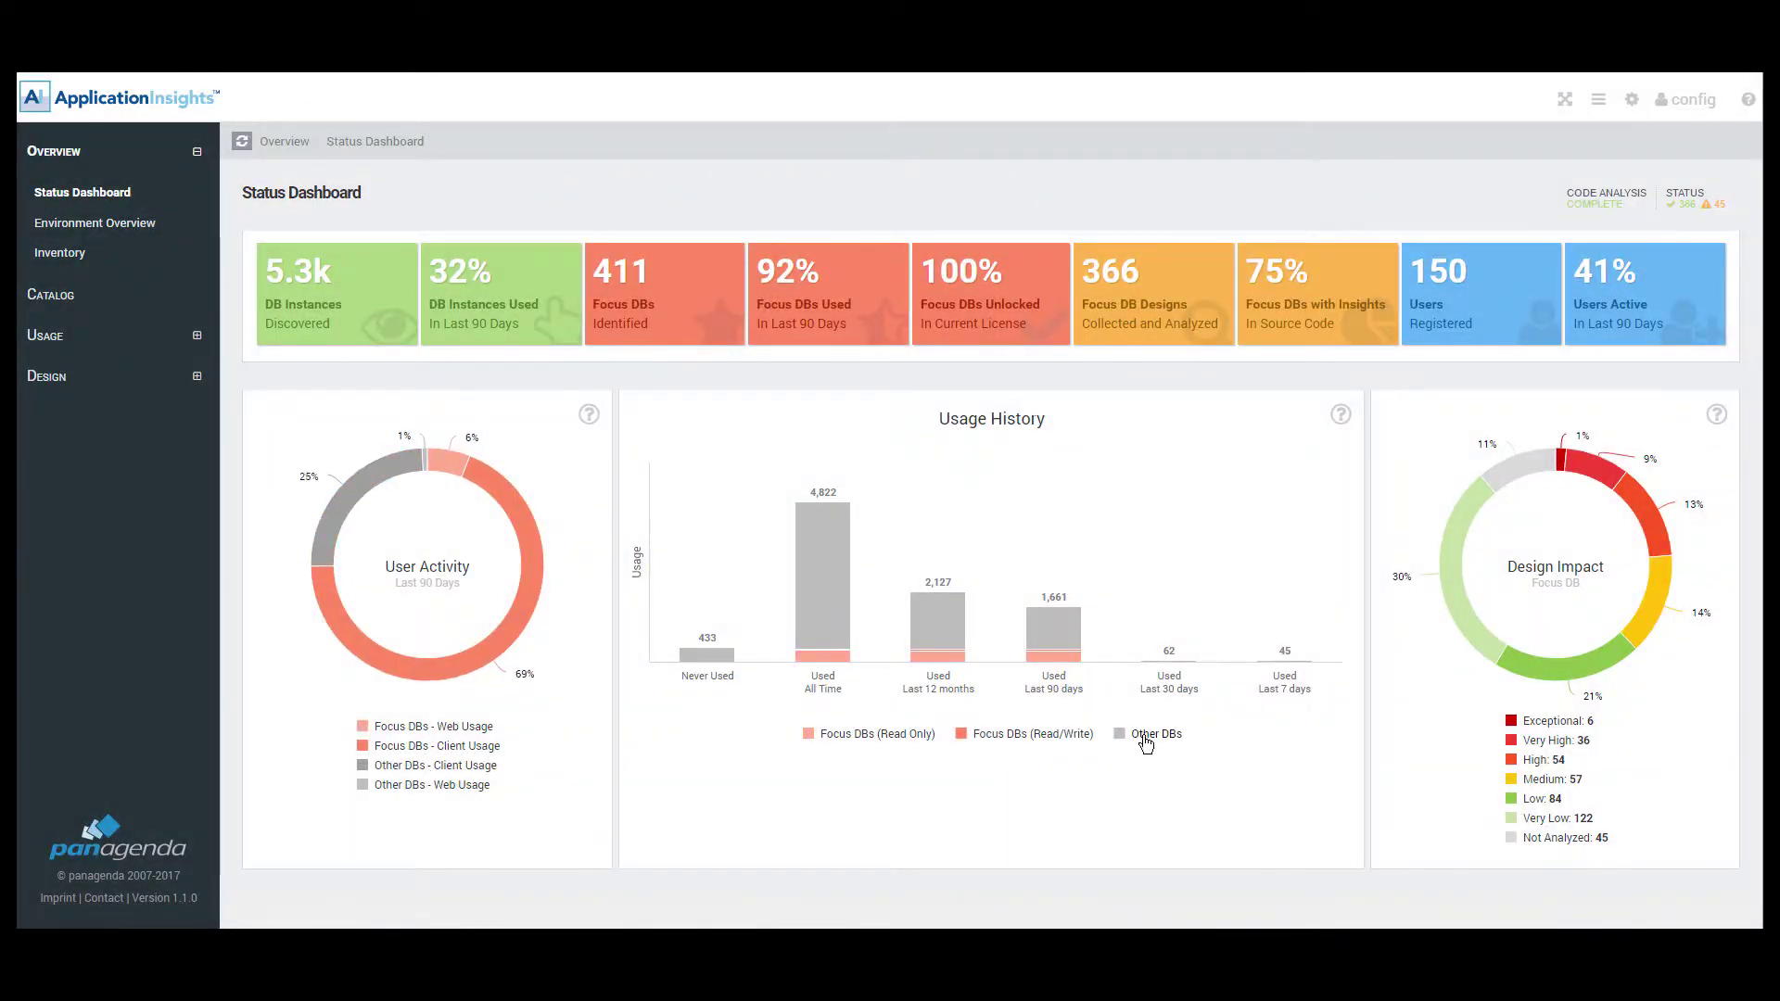
Toggle the Other DBs bars in Usage History, then hide and restore low-impact categories in the Design Impact donut
left_click(1144, 739)
left_click(1143, 737)
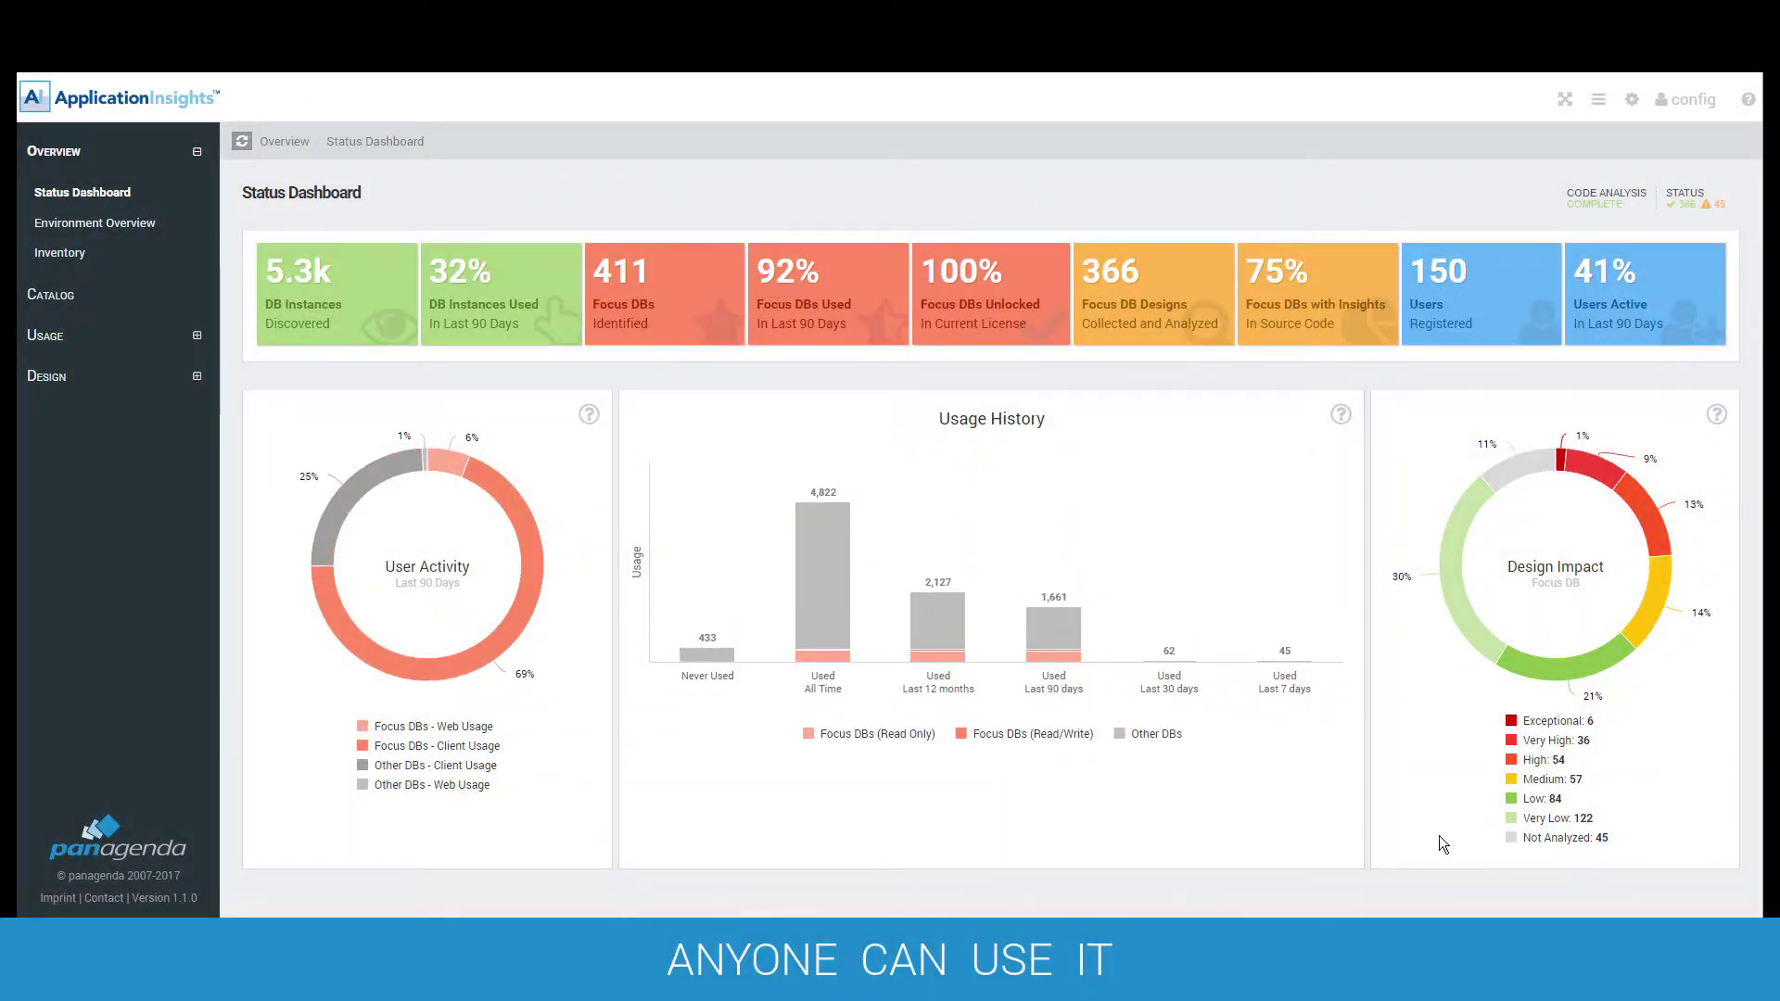
left_click(1542, 838)
left_click(1537, 798)
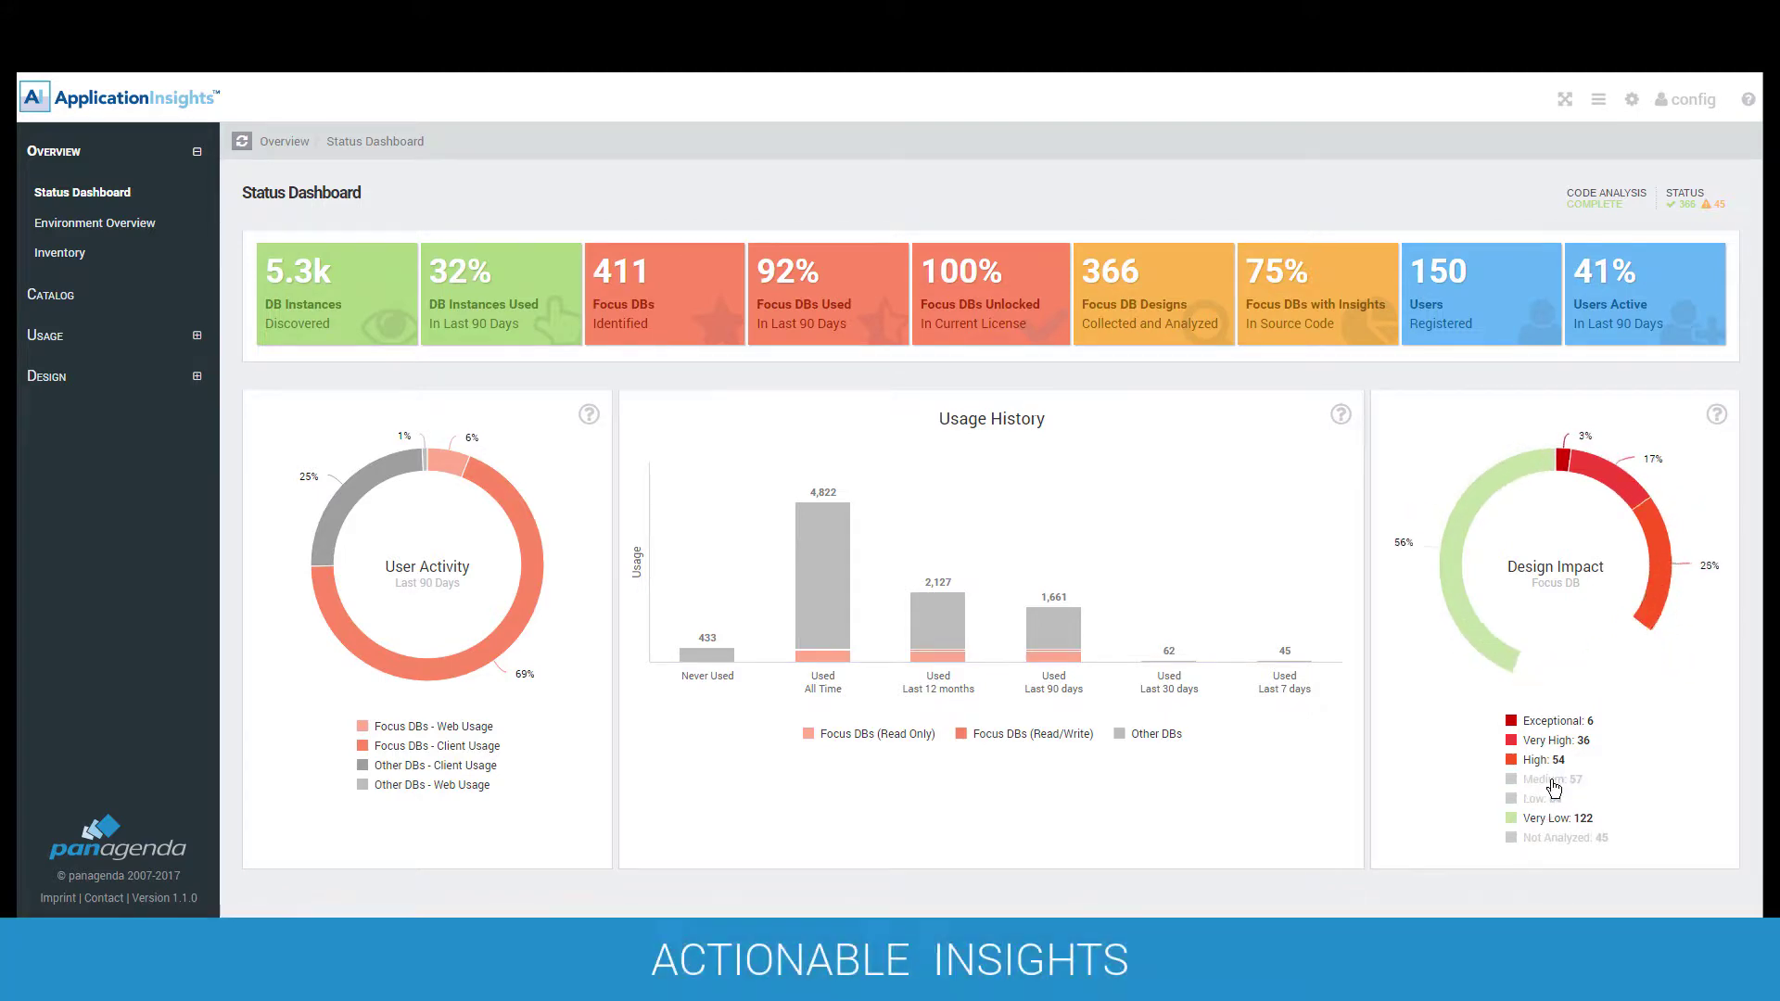
left_click(1542, 780)
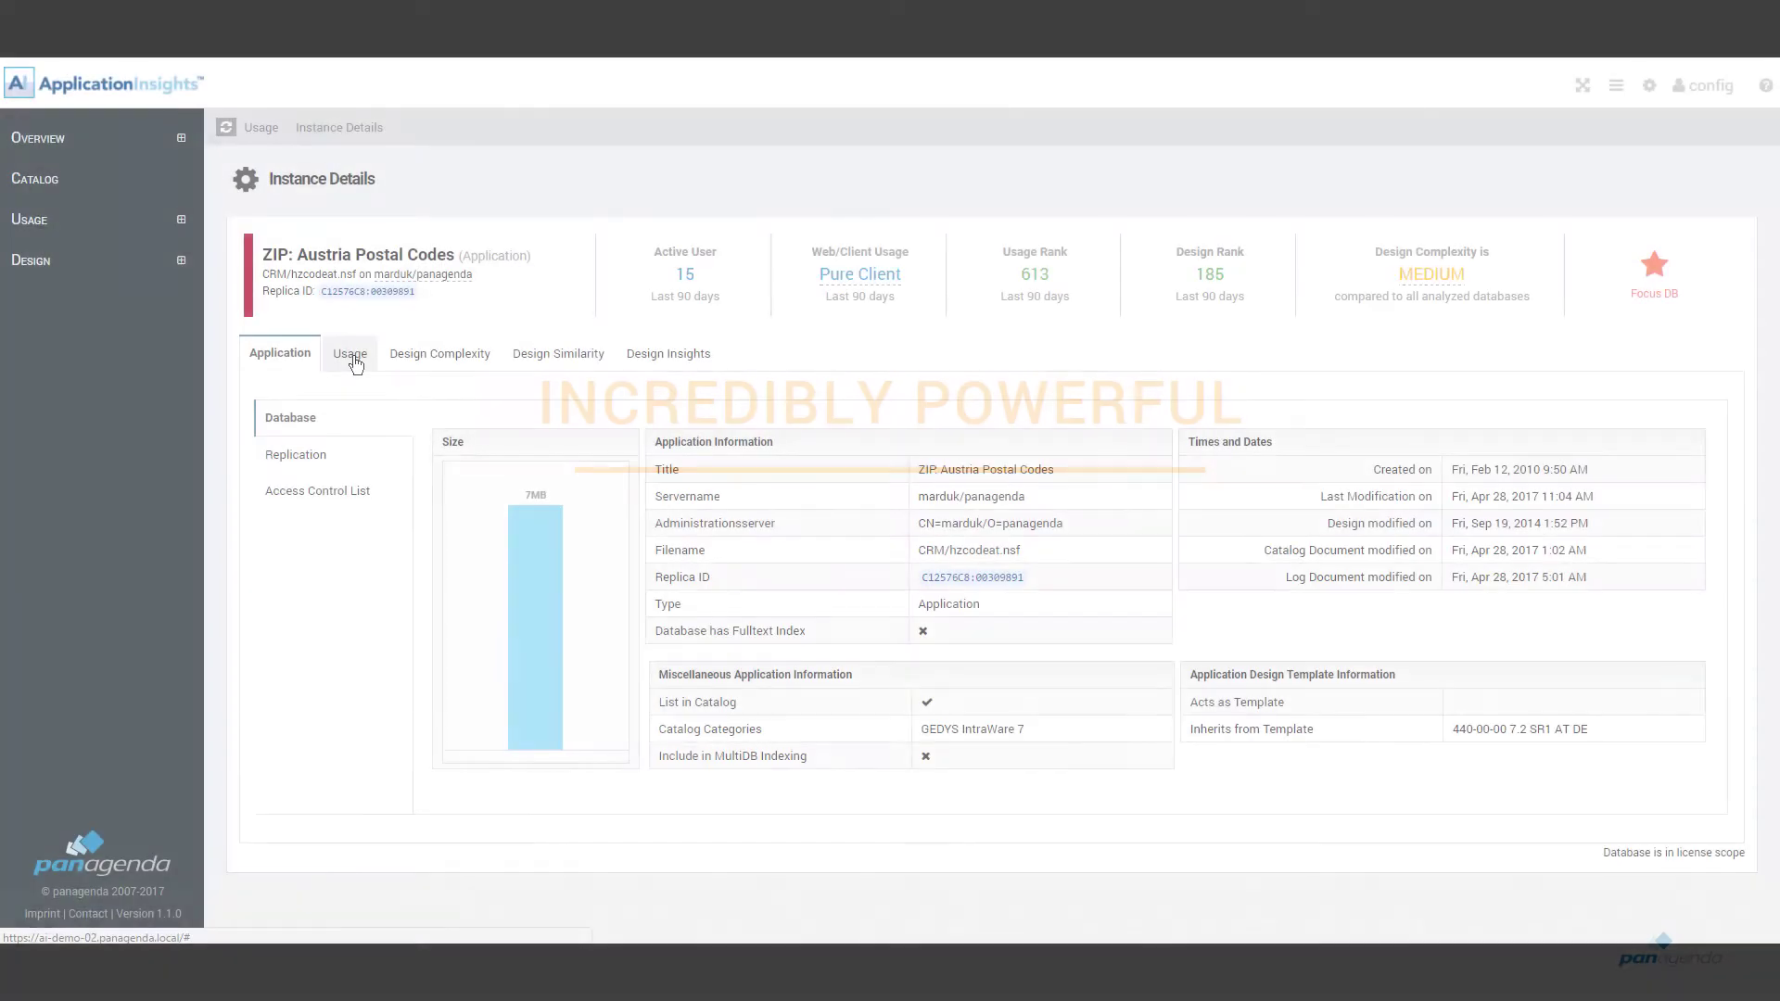
Browse the Usage, Design Complexity, Design Similarity and Design Insights views for ZIP: Austria Postal Codes
left_click(350, 356)
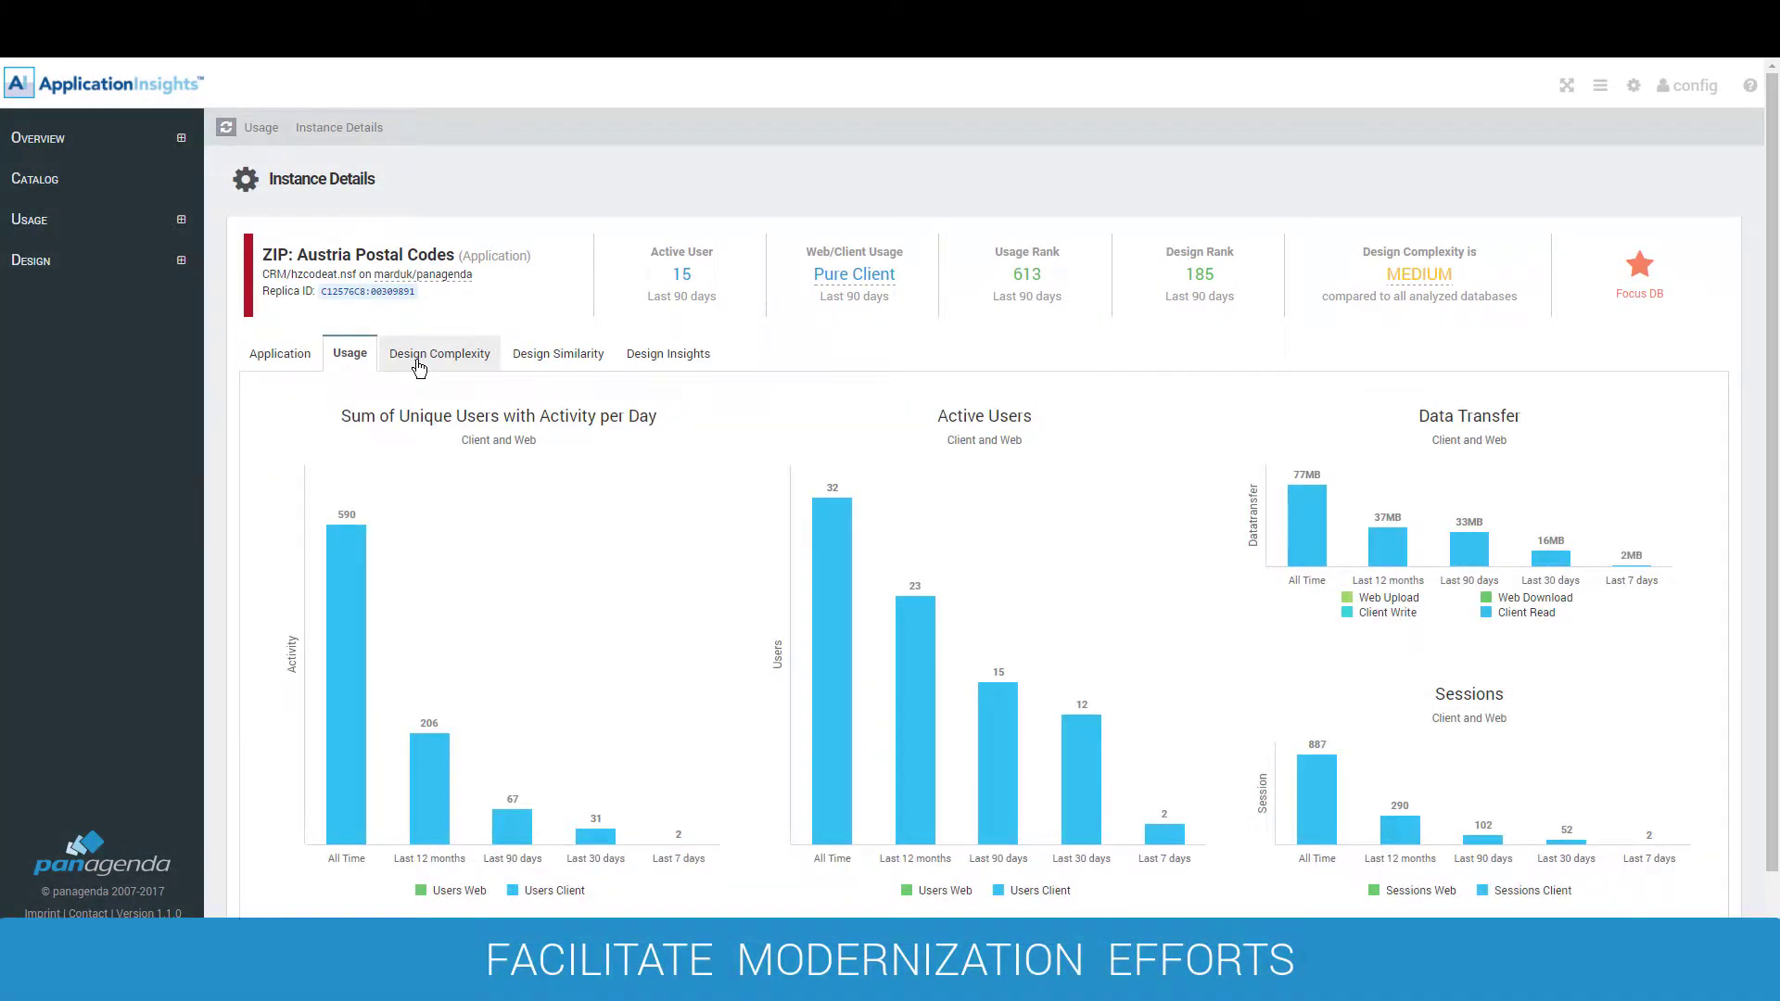
left_click(426, 359)
left_click(557, 360)
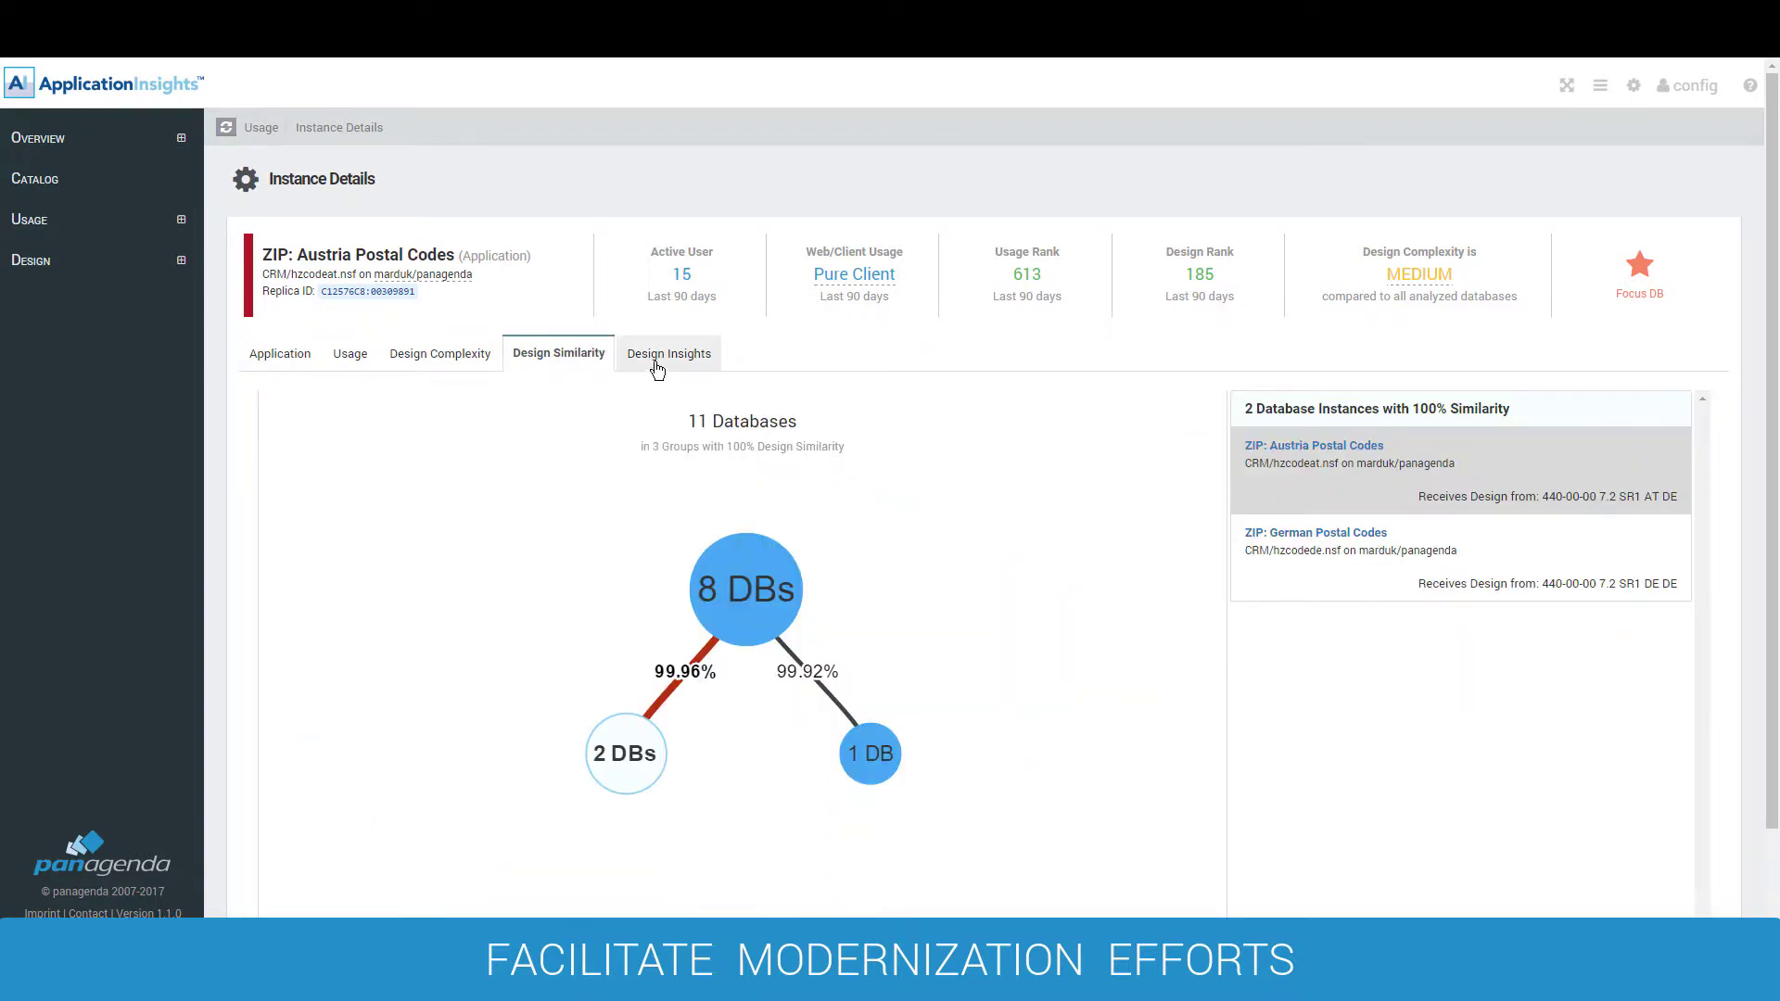
left_click(658, 364)
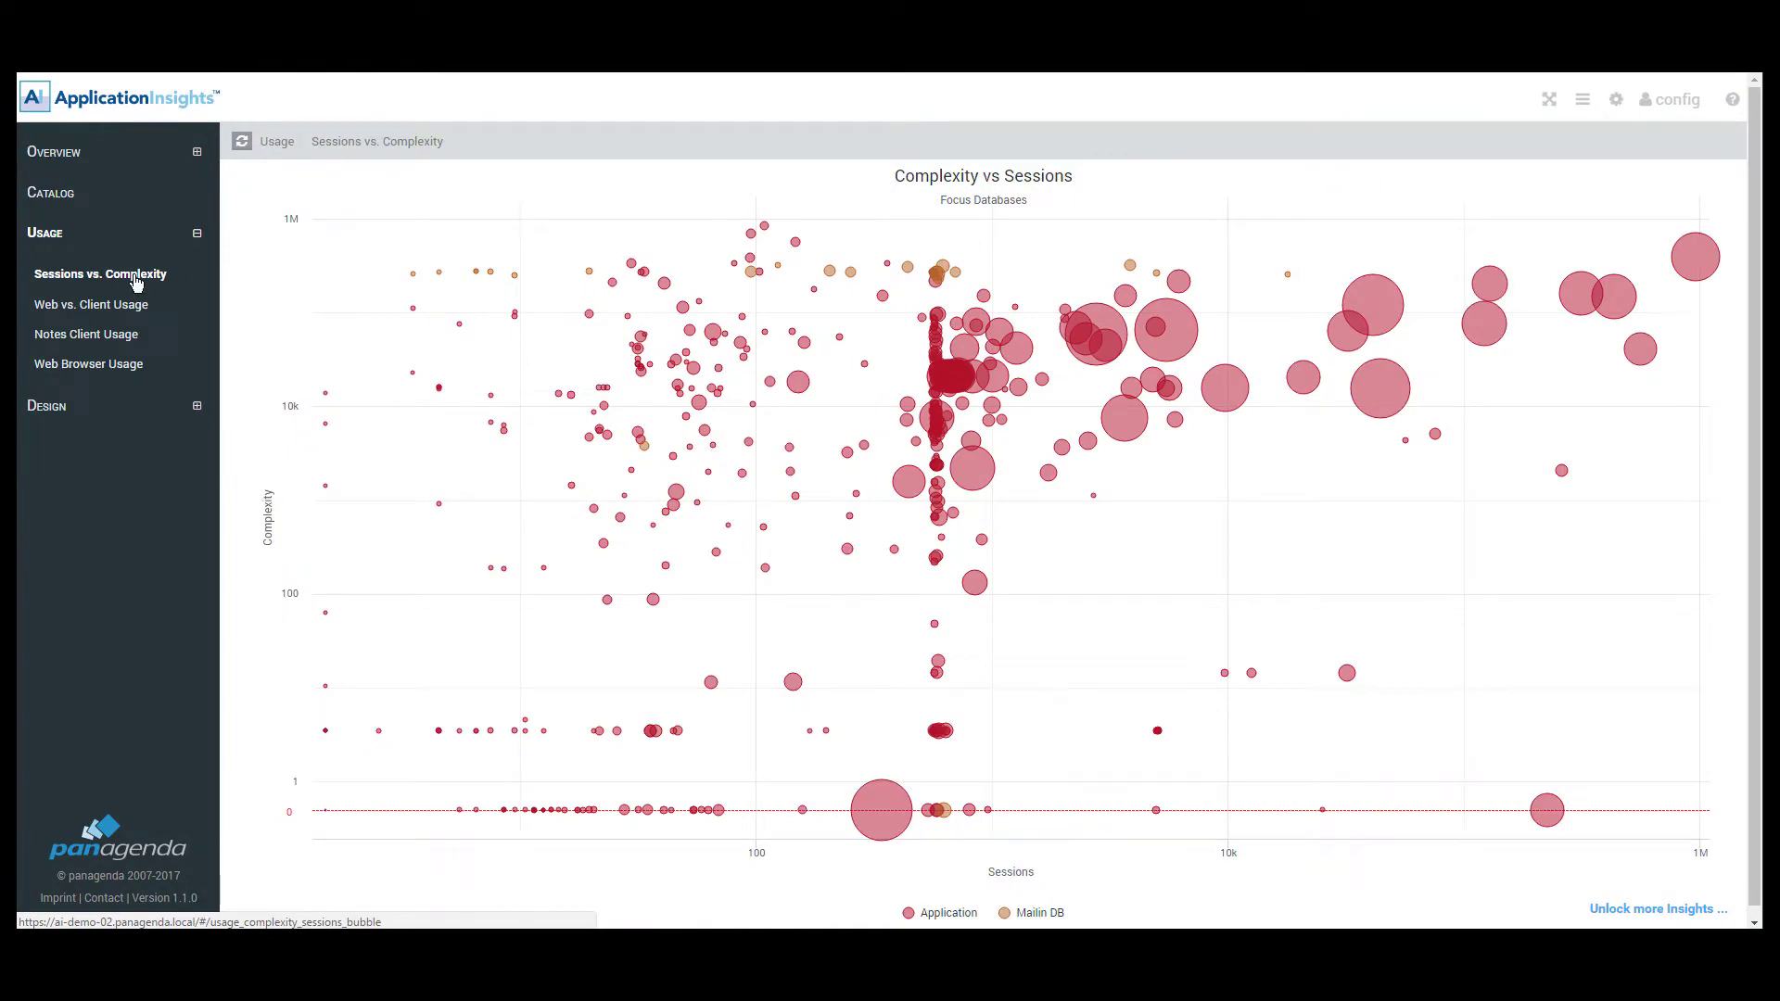
Review the web versus client, Notes client, web access and complexity versus sessions usage charts
left_click(131, 306)
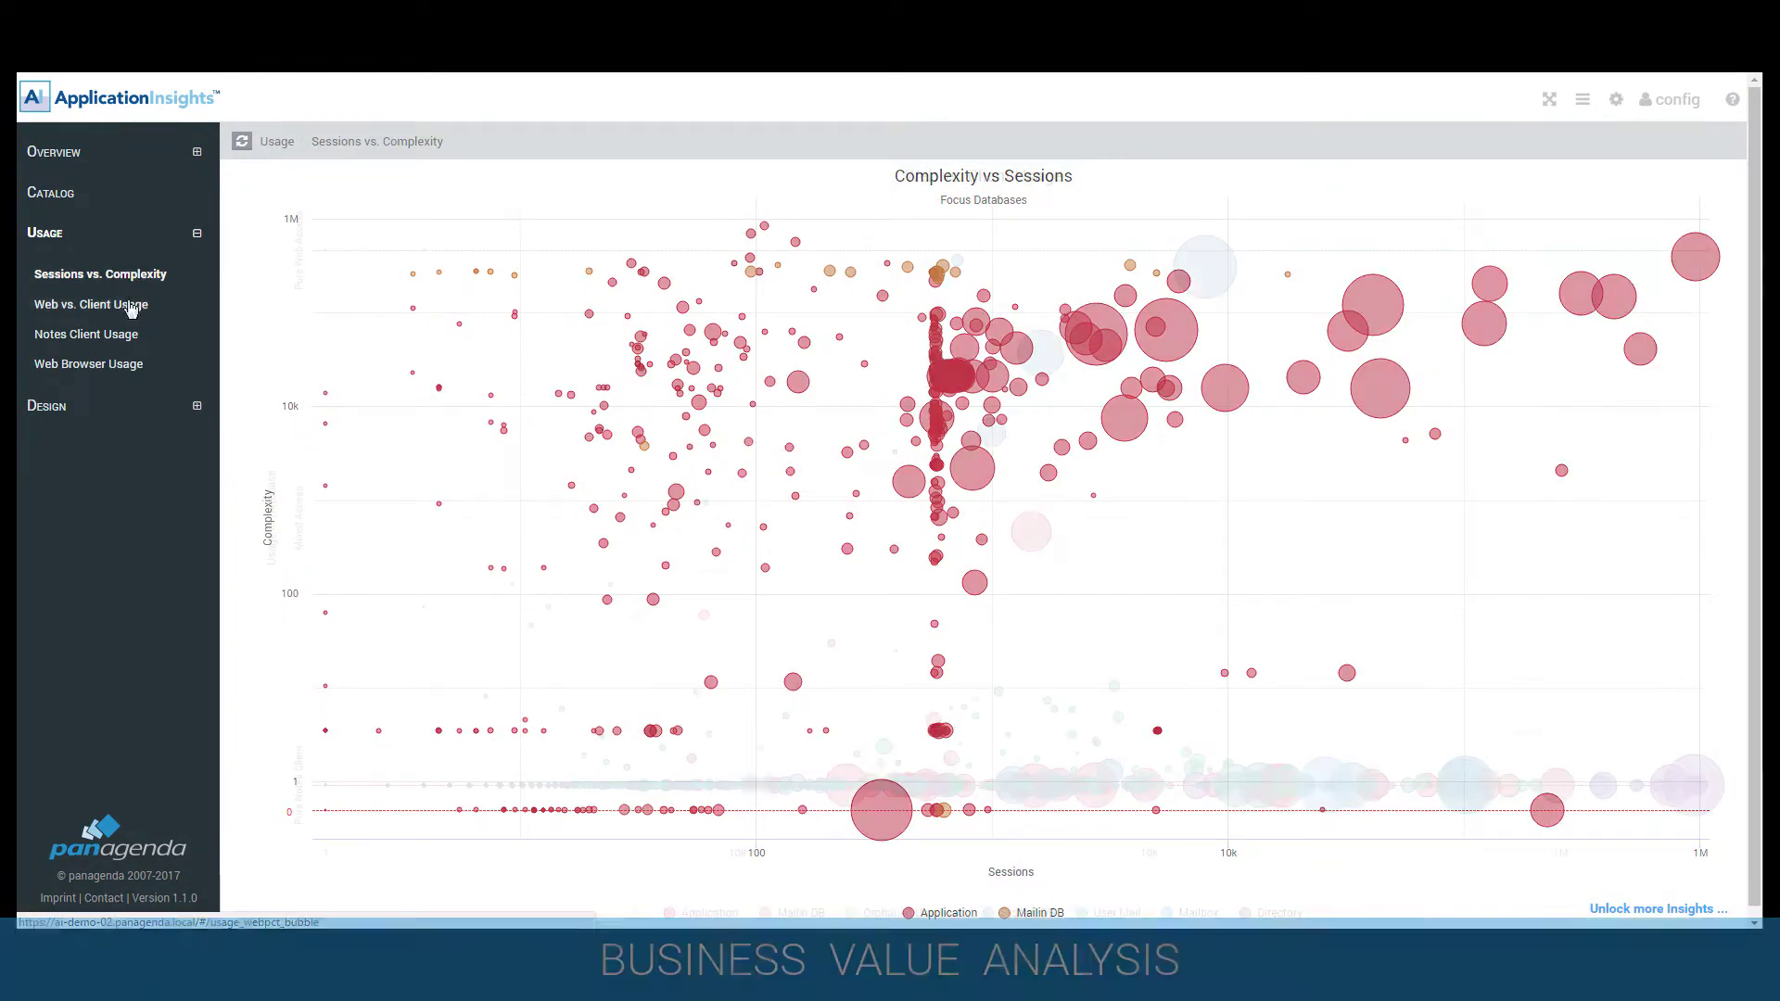
left_click(131, 339)
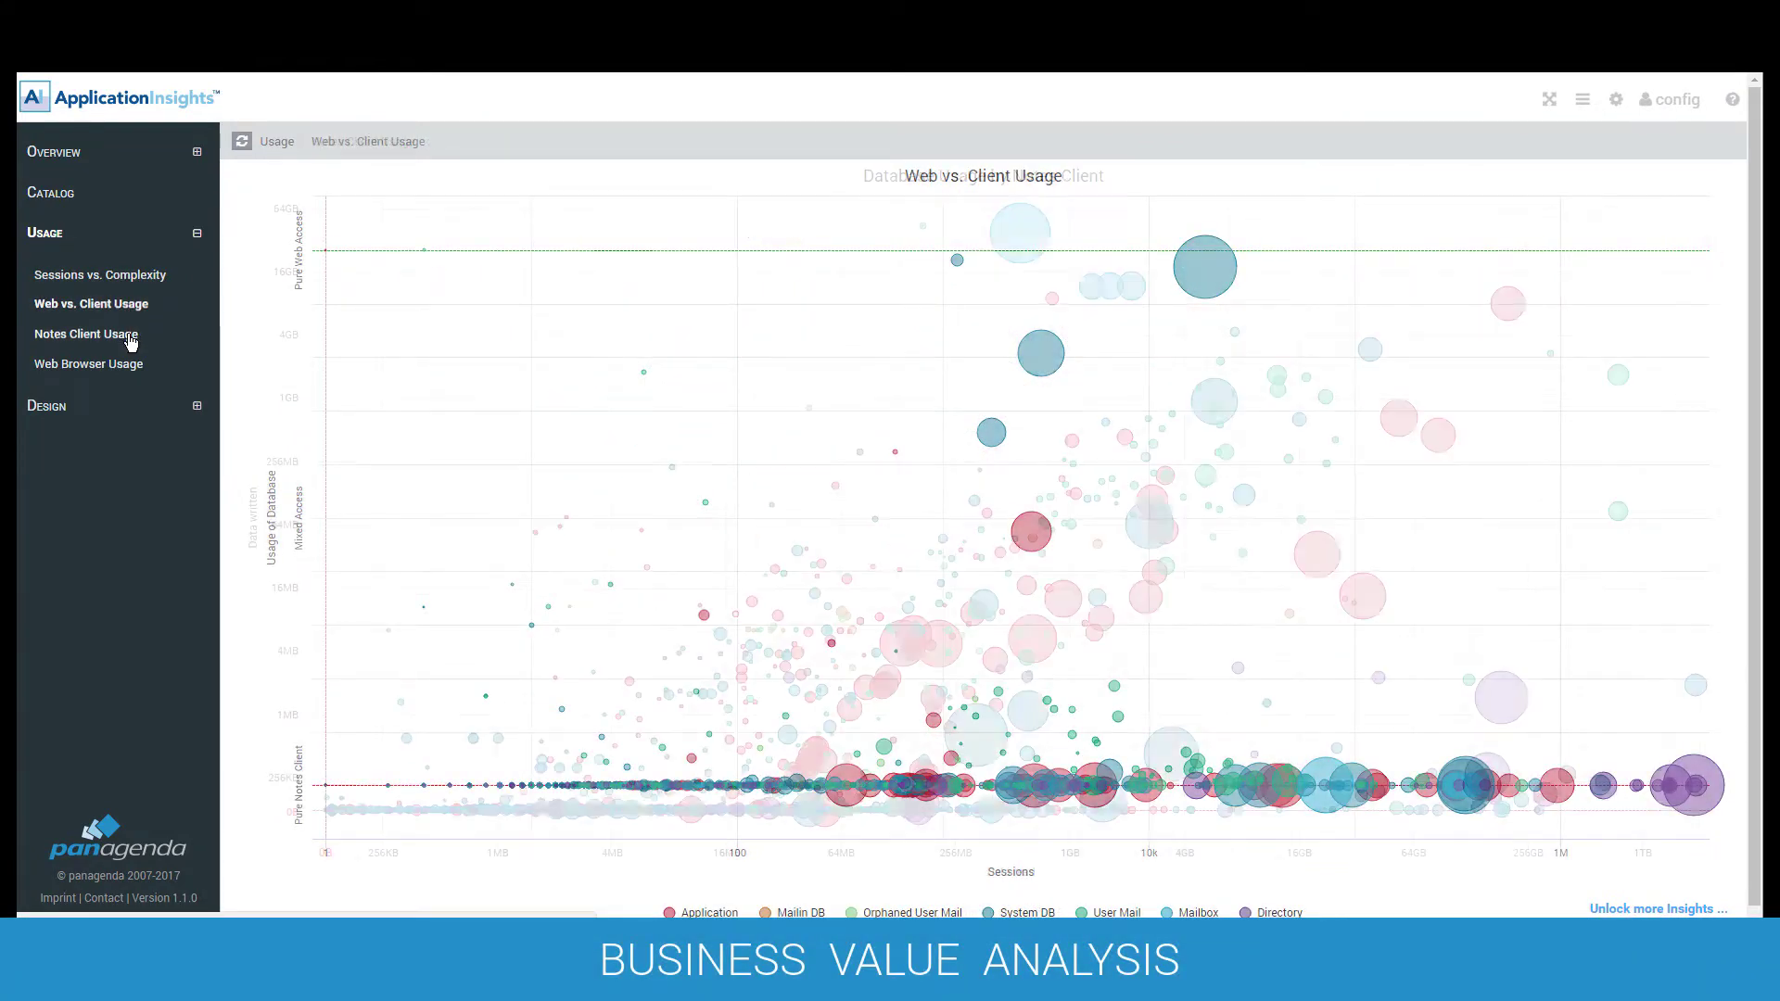
left_click(130, 366)
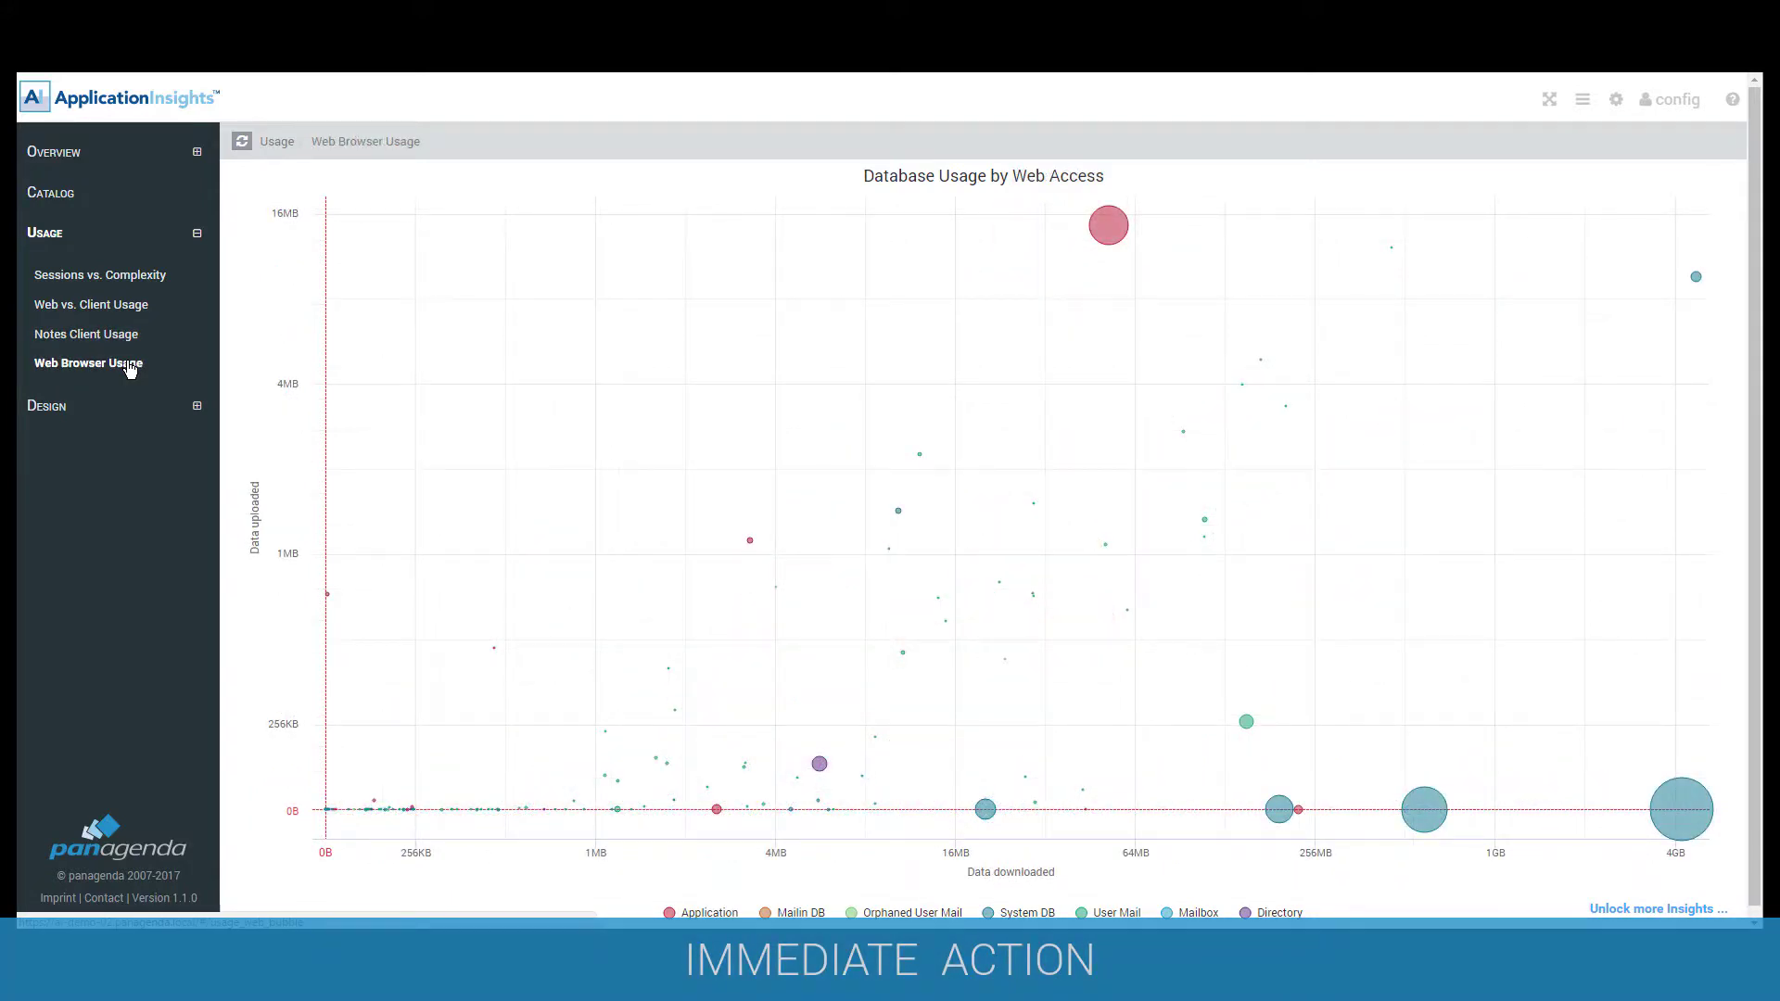
left_click(101, 278)
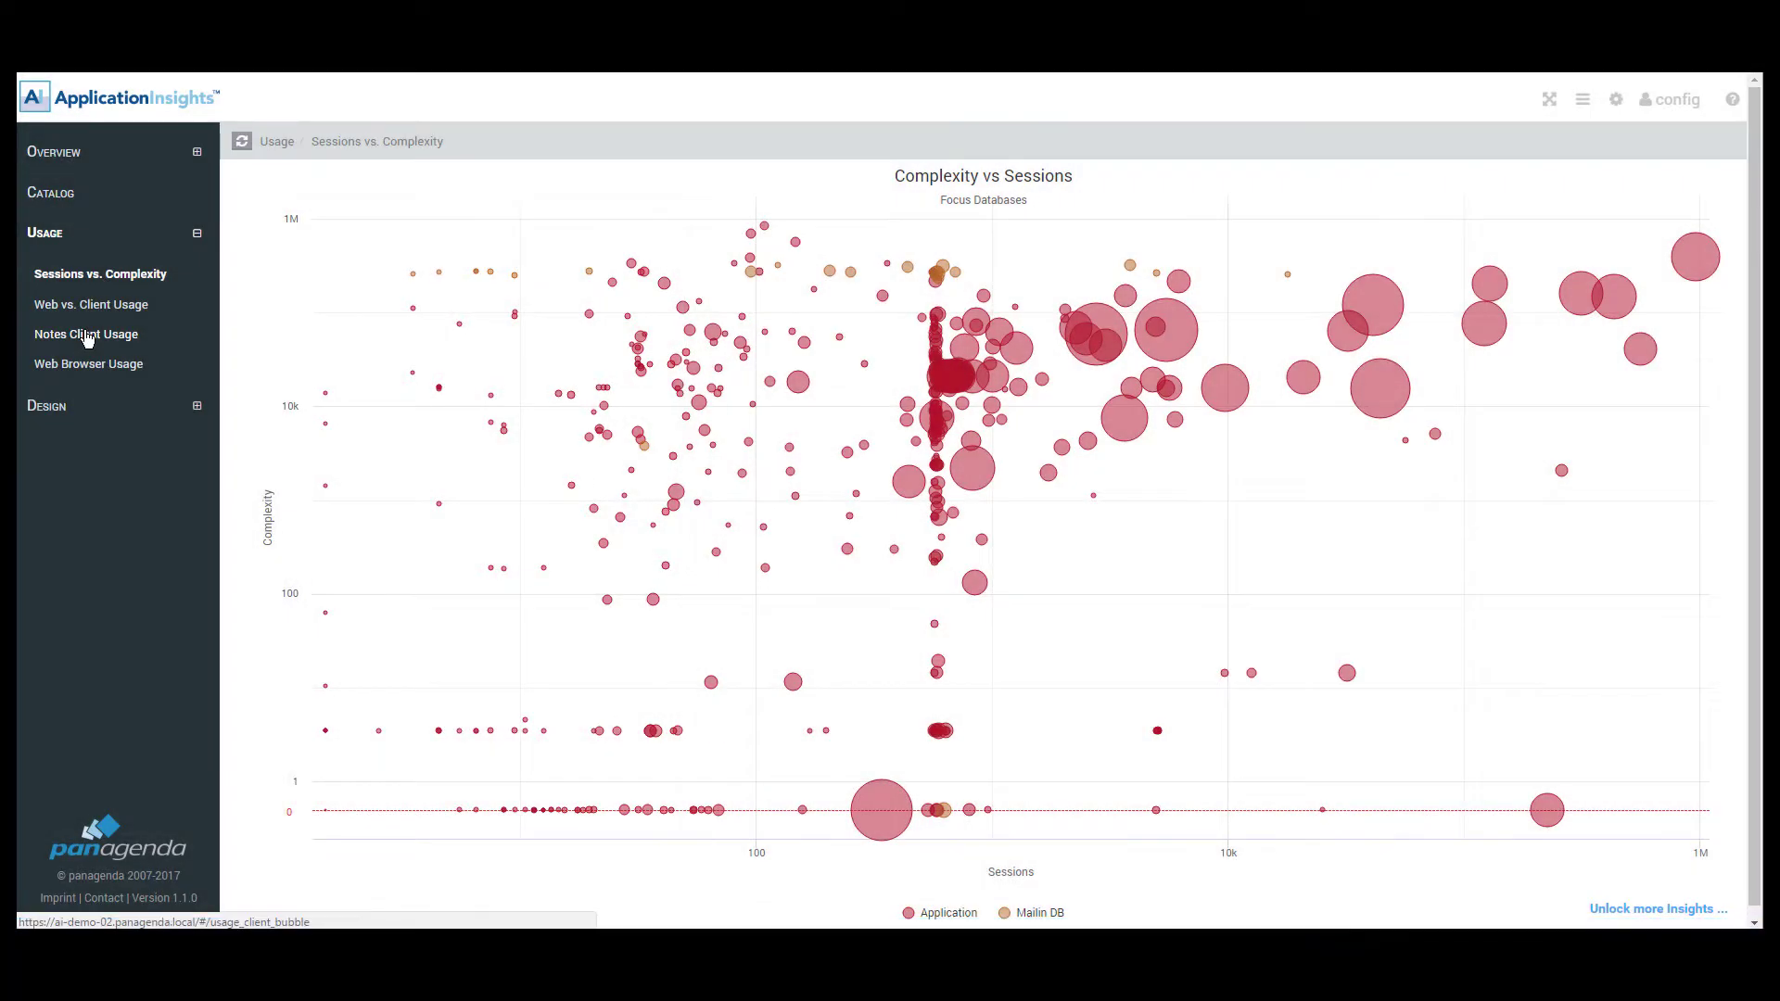
left_click(87, 338)
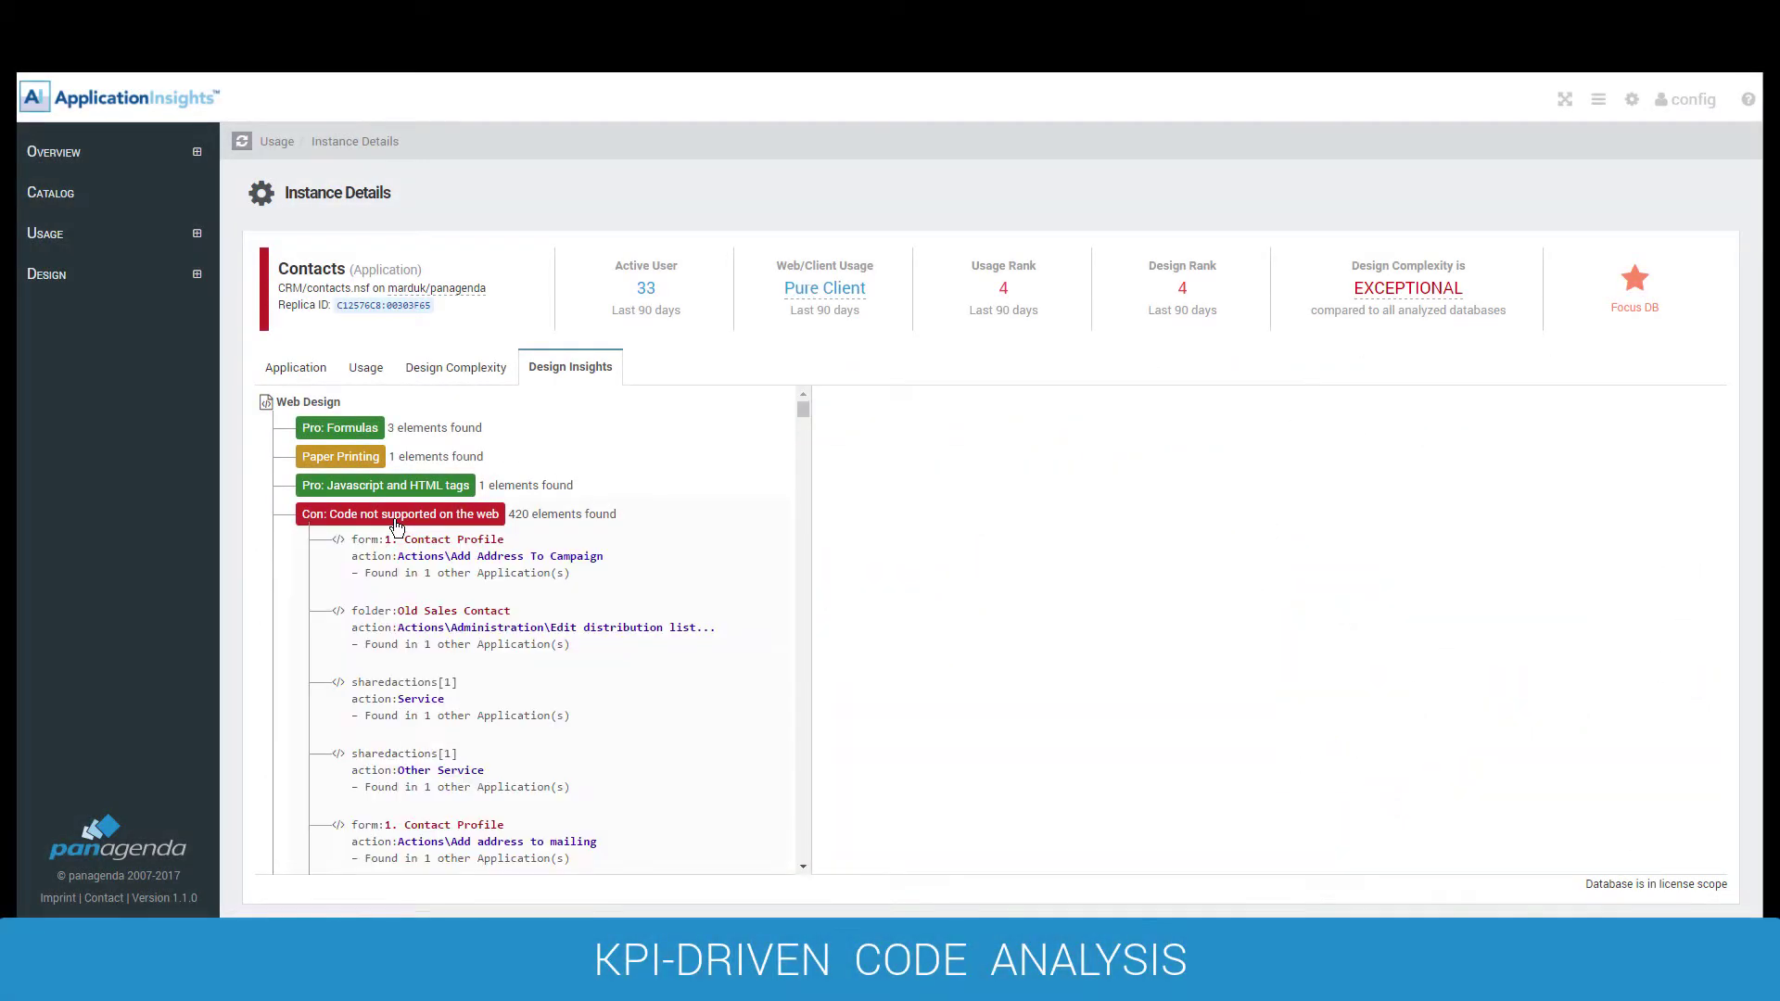
Inspect the Old Sales Contact and Service action code, then the 28-database similarity group
left_click(414, 629)
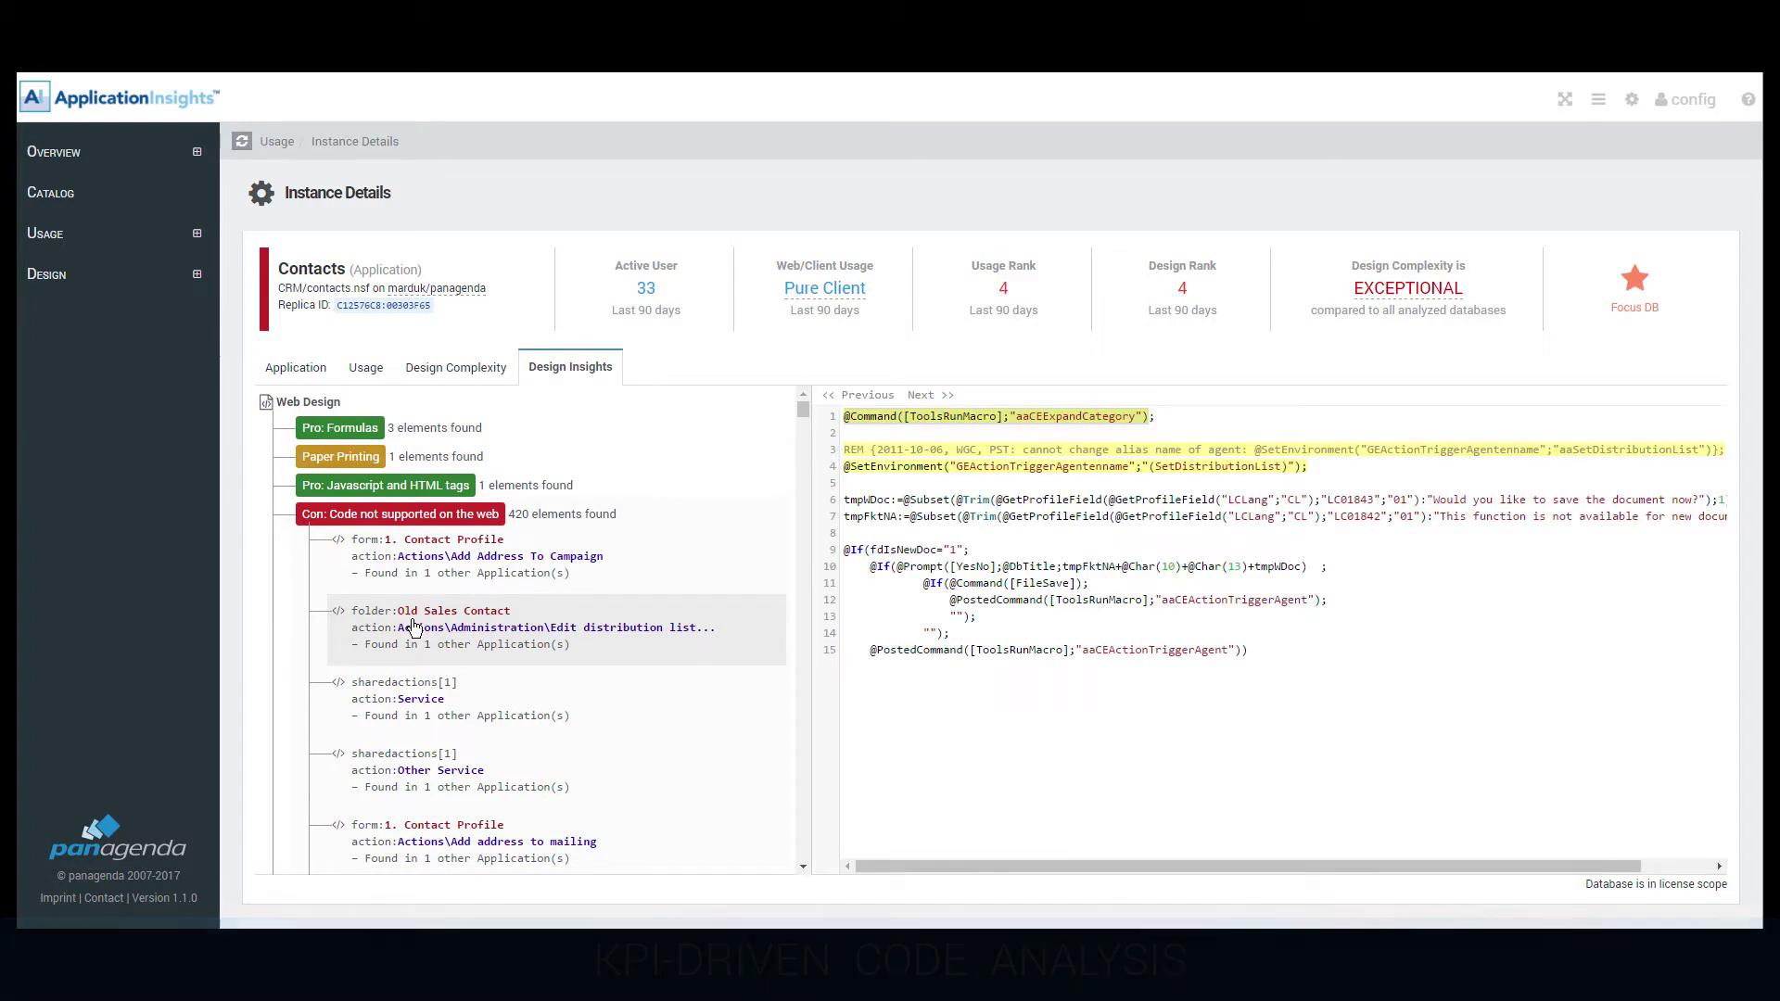
left_click(406, 702)
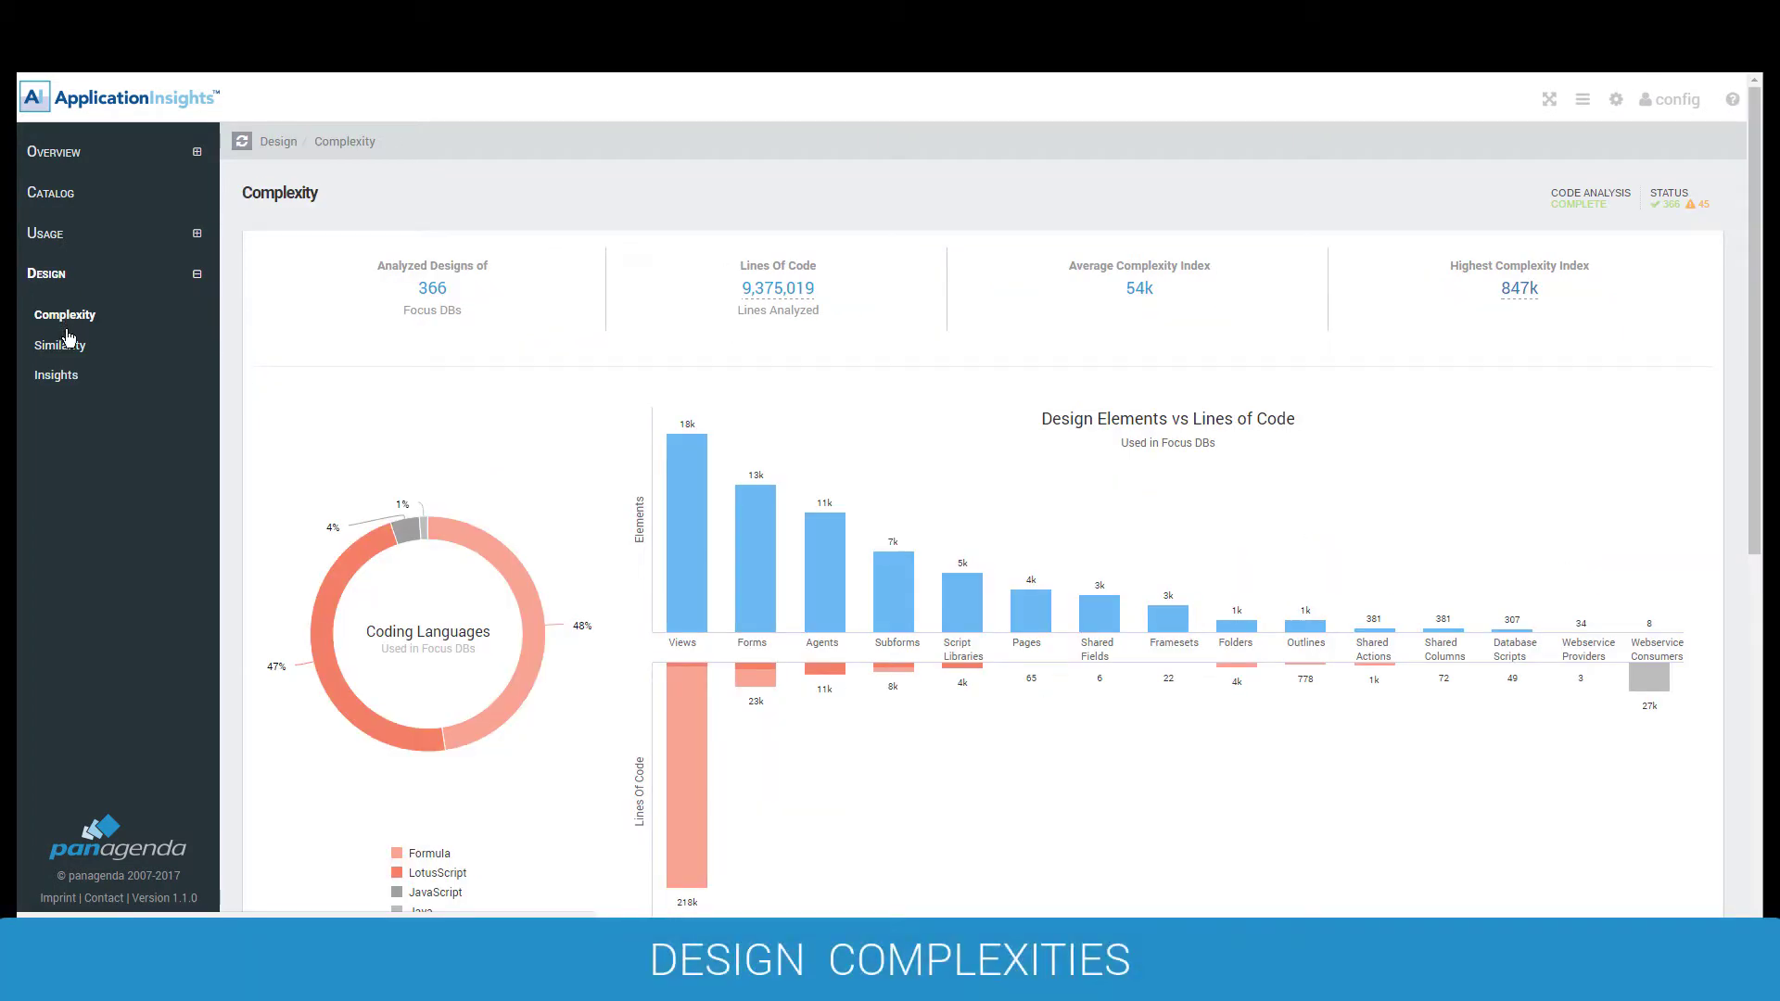
left_click(66, 343)
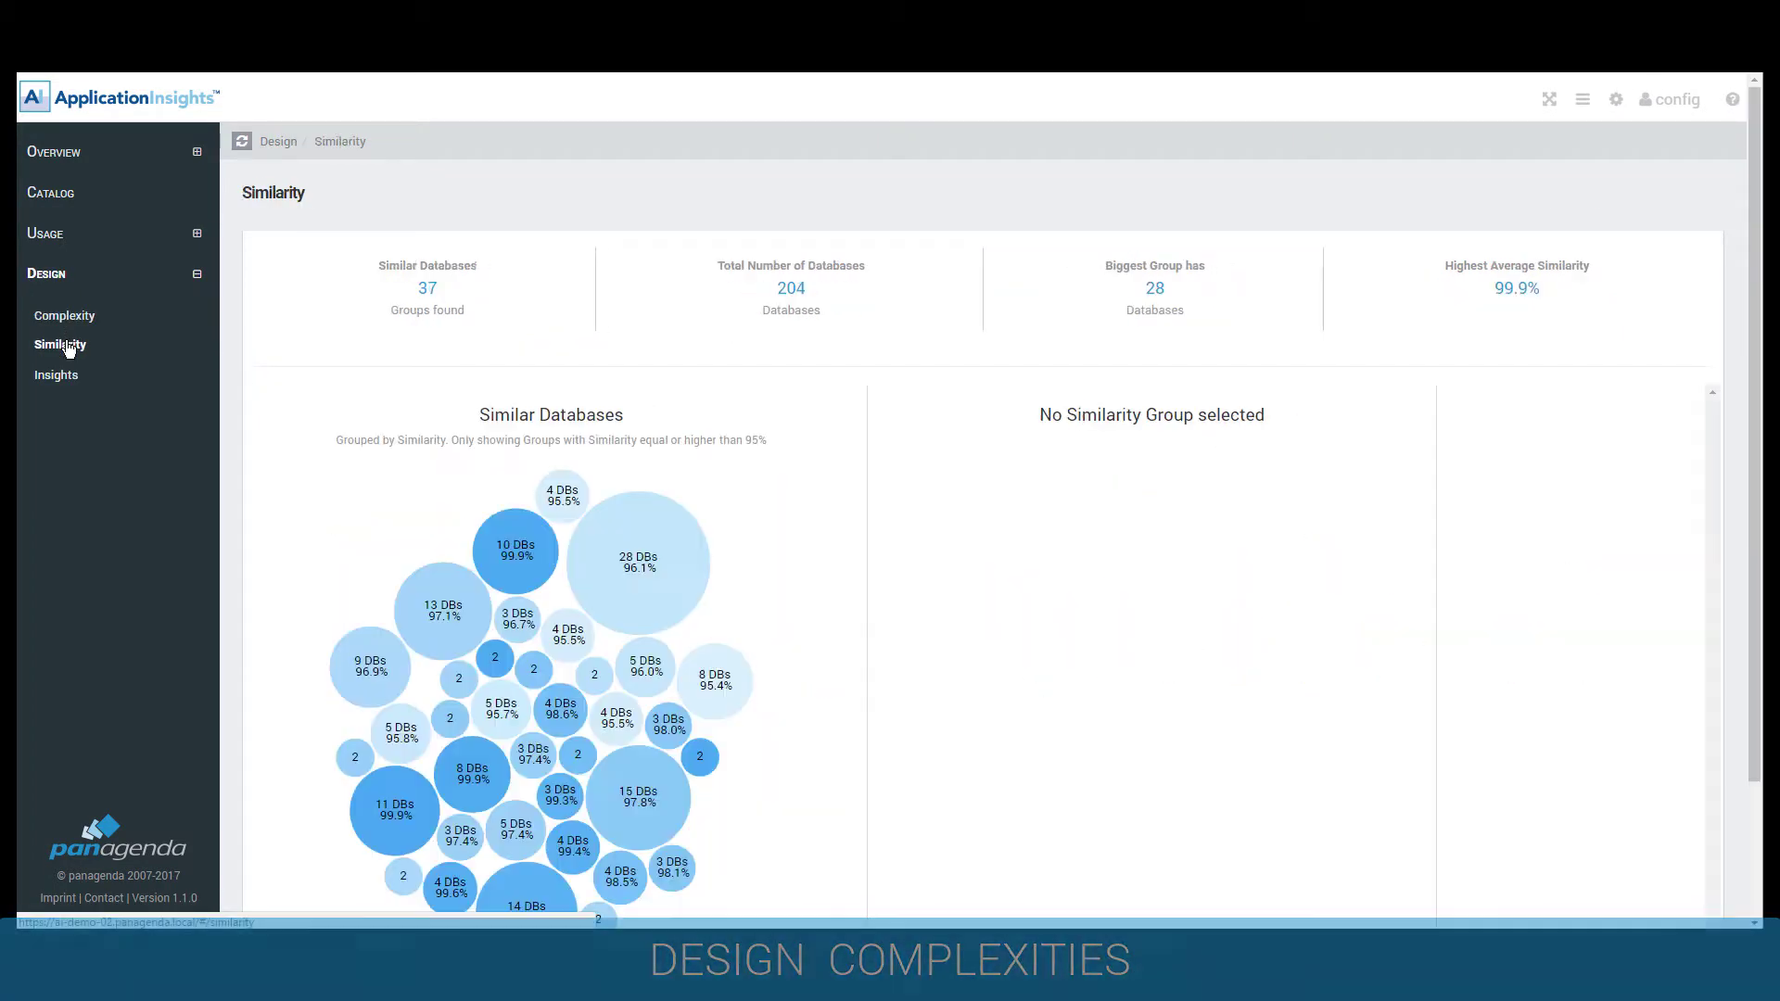
left_click(622, 553)
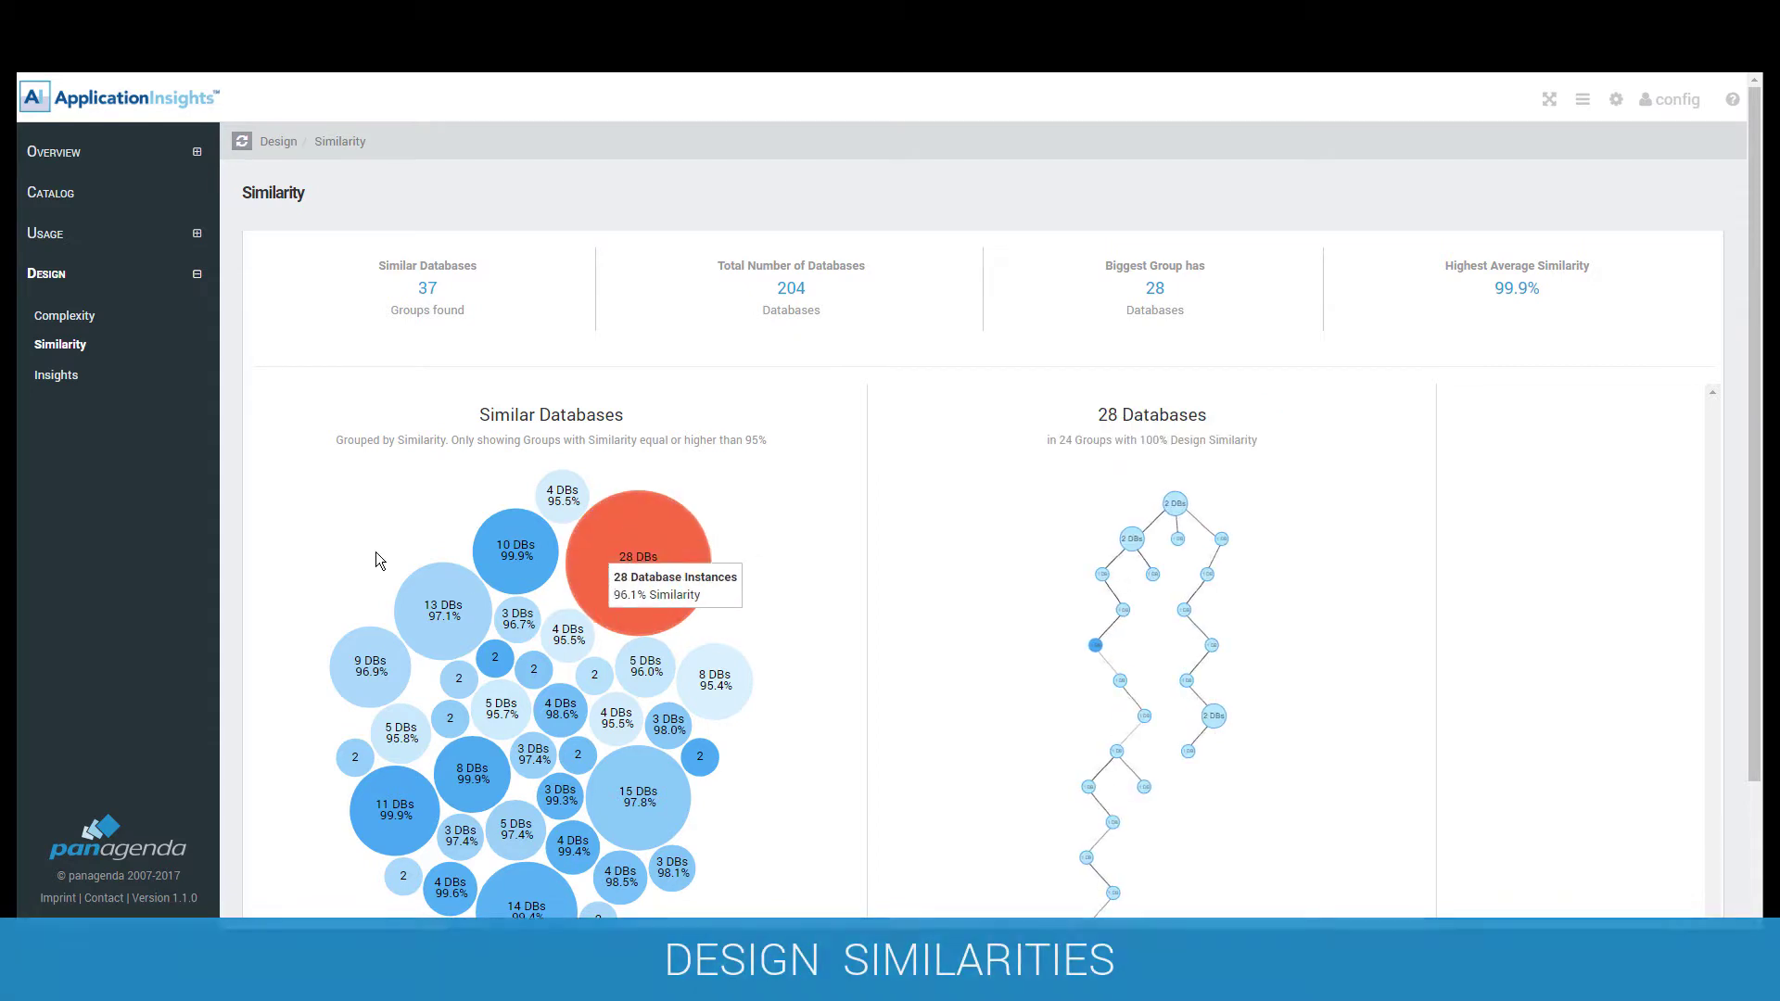
left_click(57, 377)
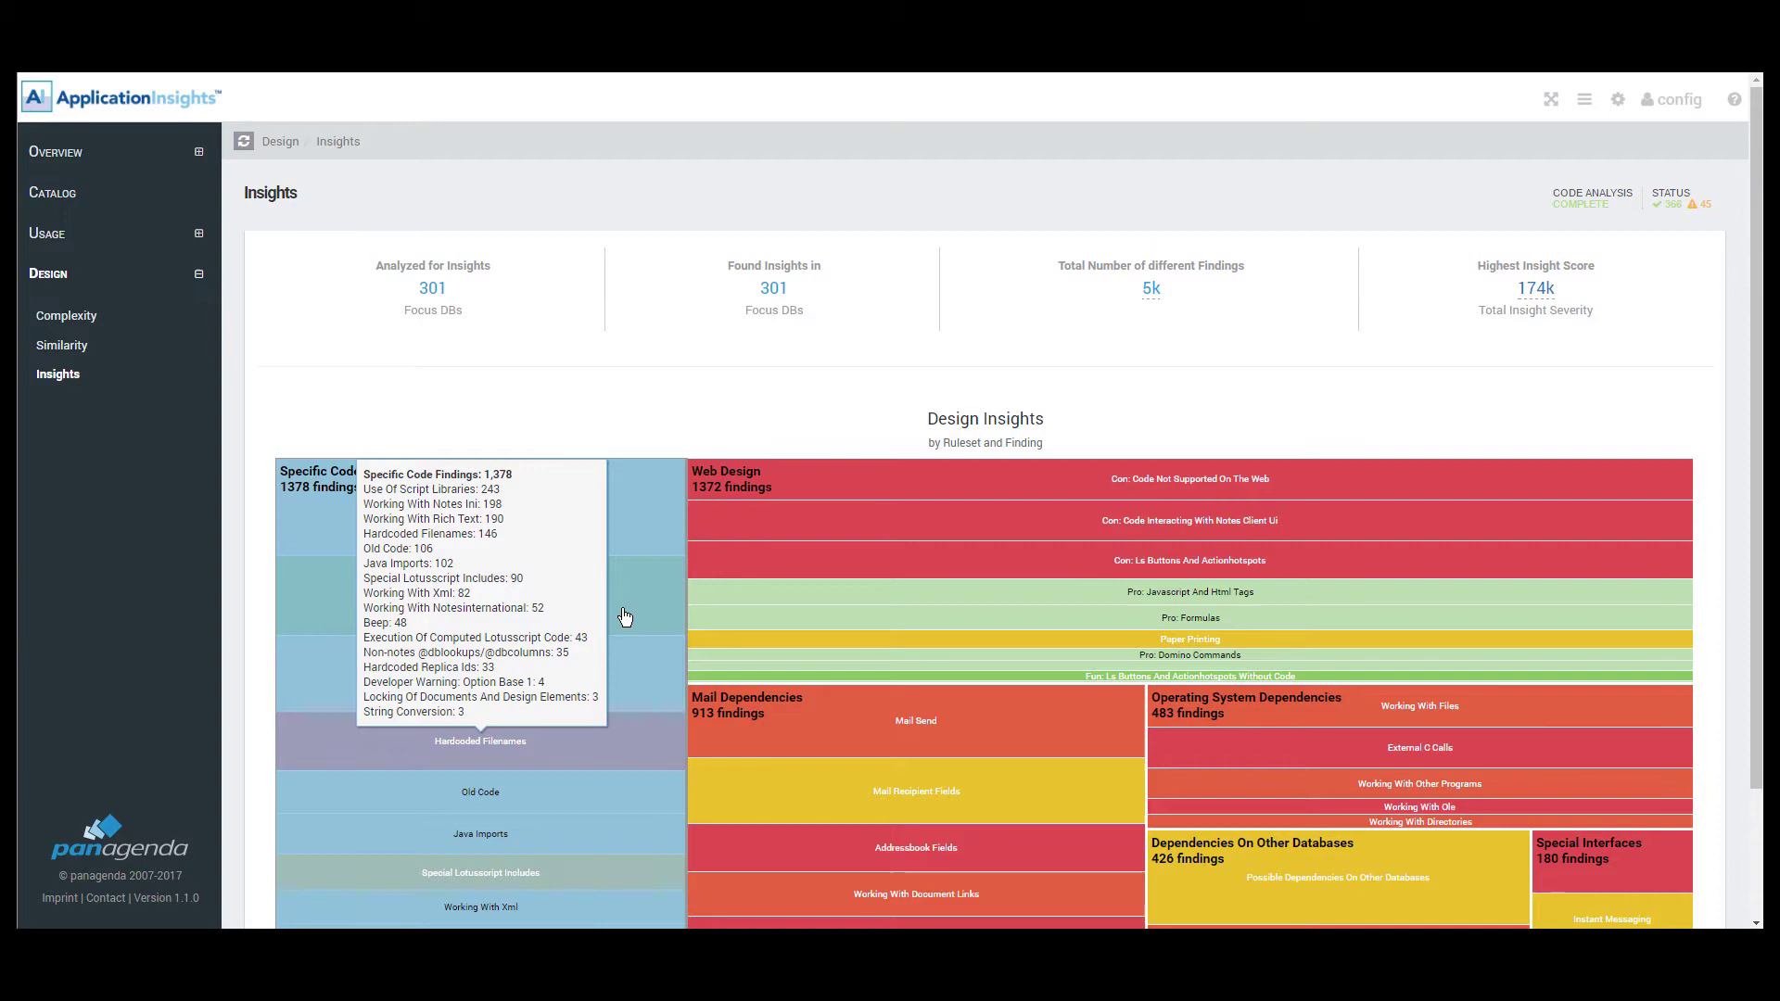
Zoom the treemap into the Specific Code Findings block to list its 1378 findings
left_click(625, 615)
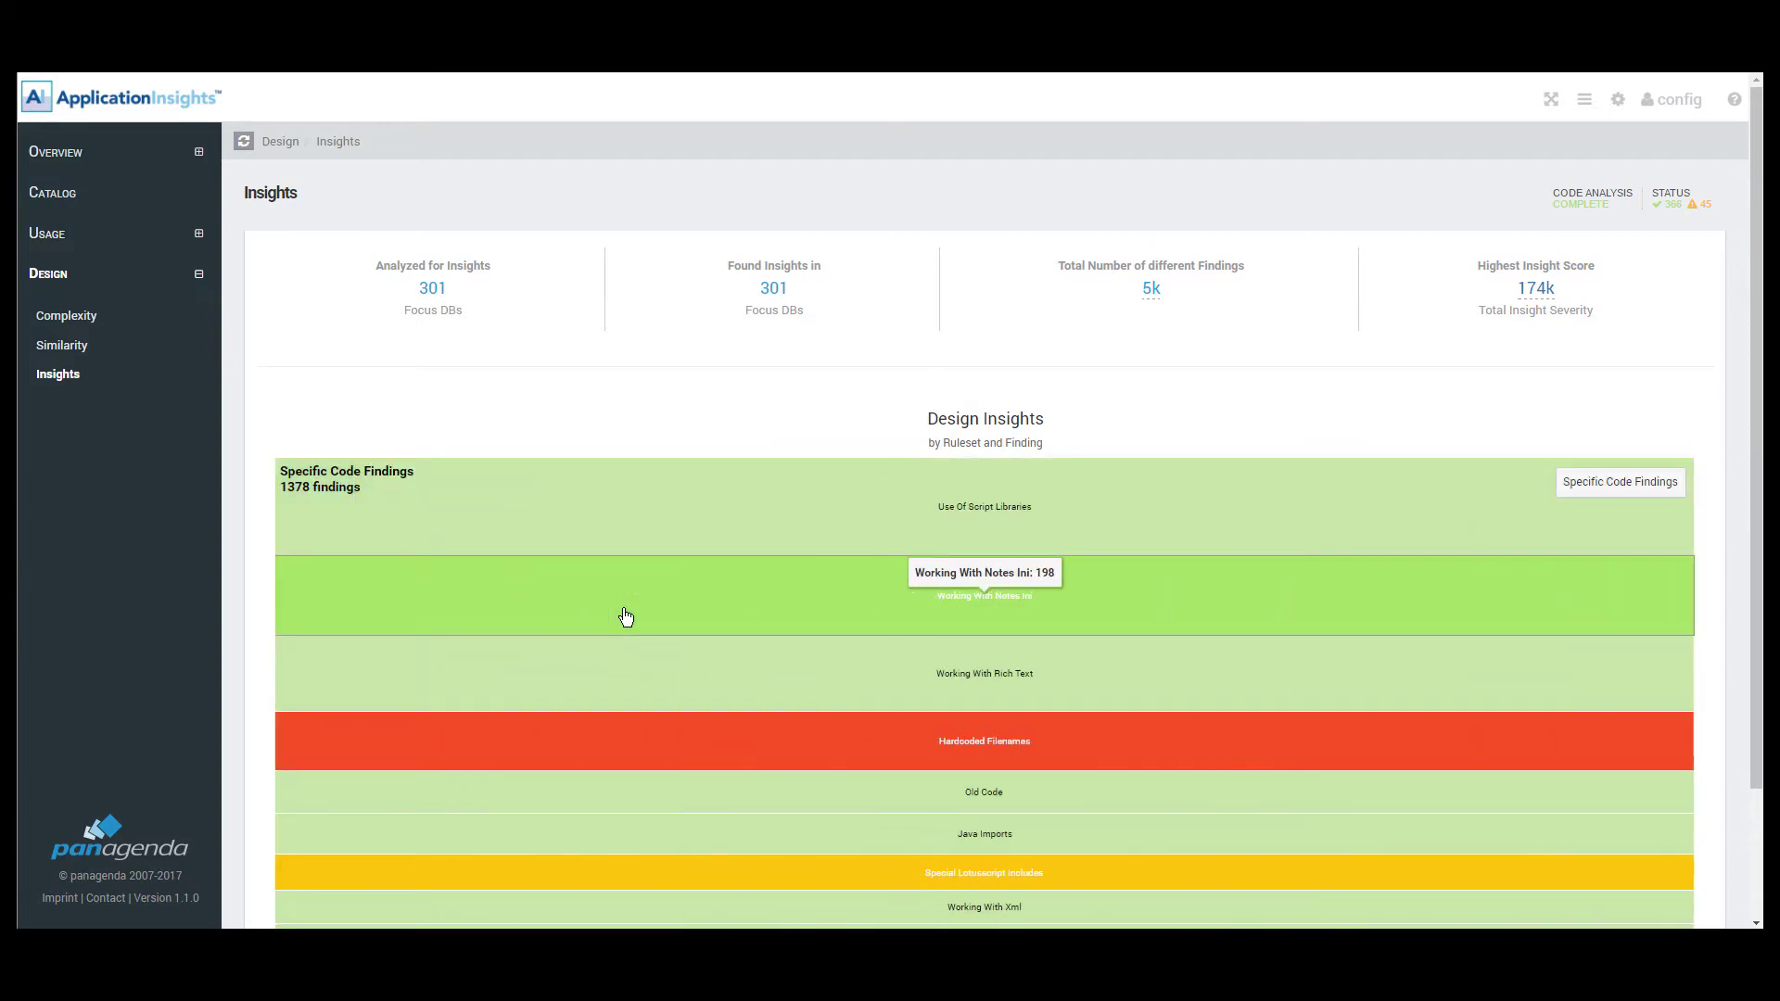